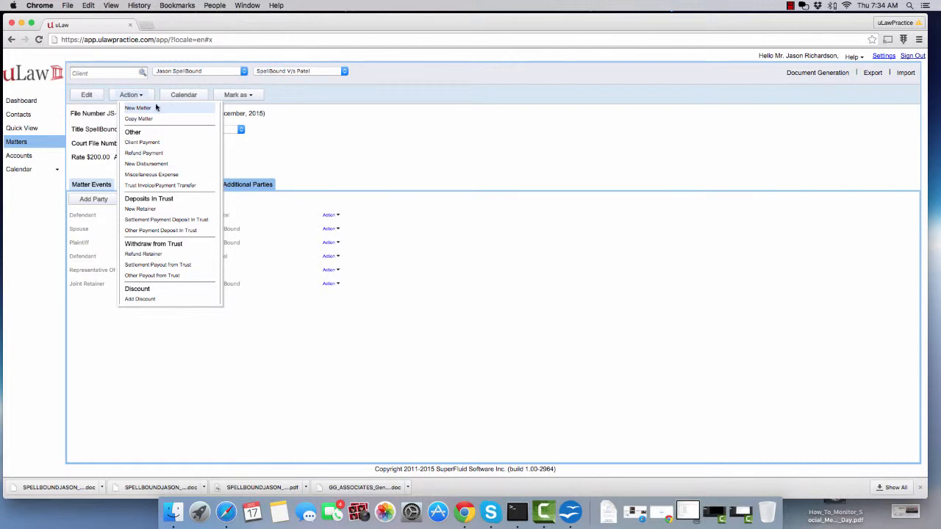
# Create and save a new matter titled "Rent Eviction" with the matter type Landlord & Tenant for the current client.
pyautogui.click(140, 108)
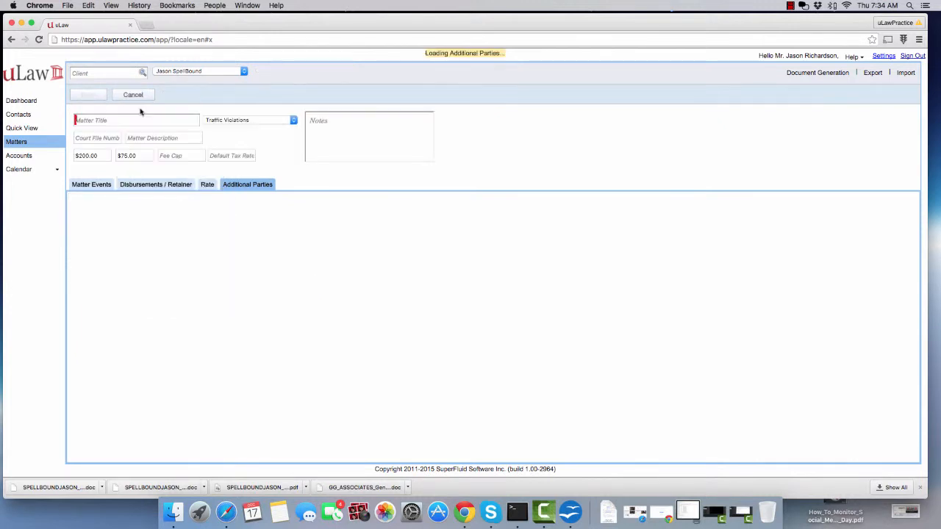
pyautogui.click(102, 121)
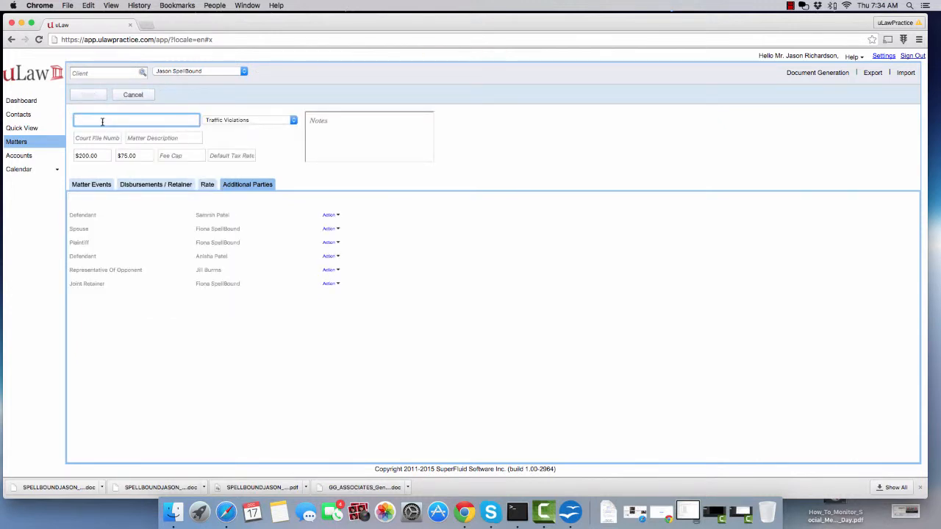
pyautogui.write('Rent Eviction')
pyautogui.click(228, 123)
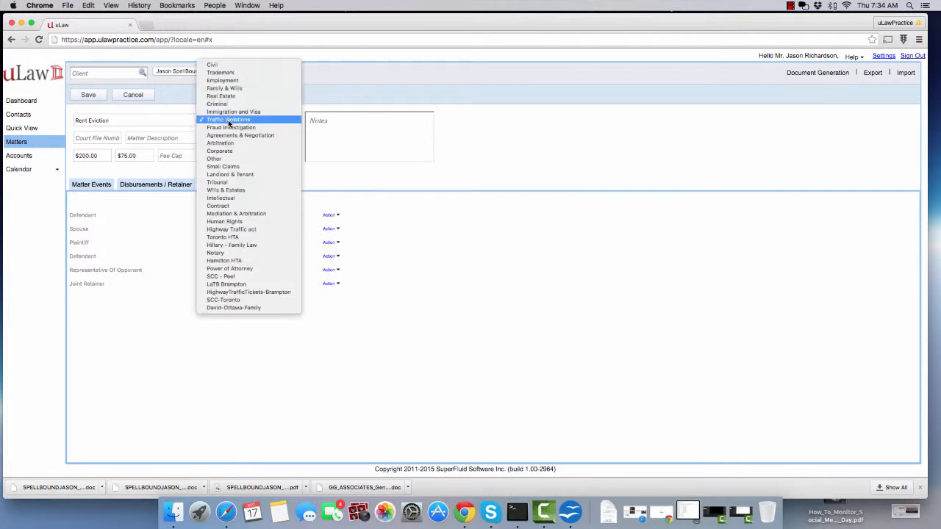
pyautogui.click(225, 174)
pyautogui.click(88, 96)
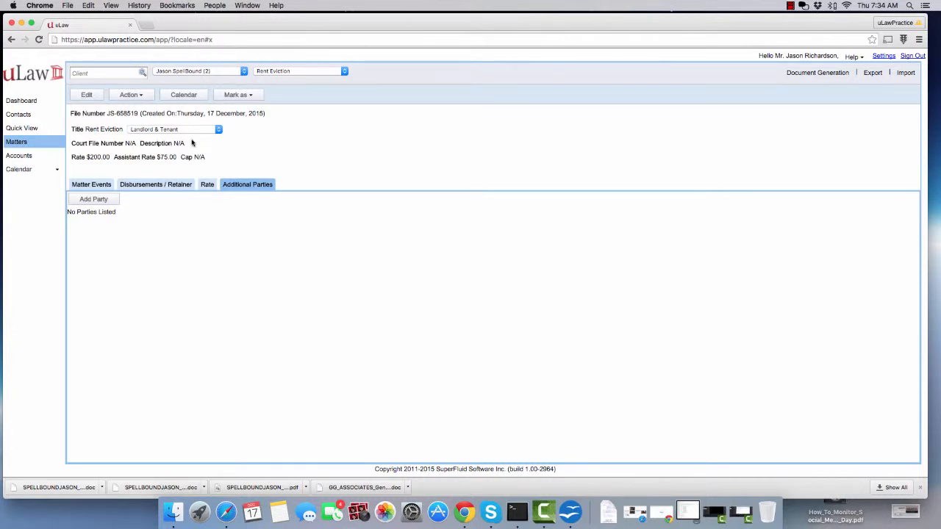
# Add the tenant's existing contact as an additional party on the Rent Eviction matter with the role Tenant.
pyautogui.click(101, 200)
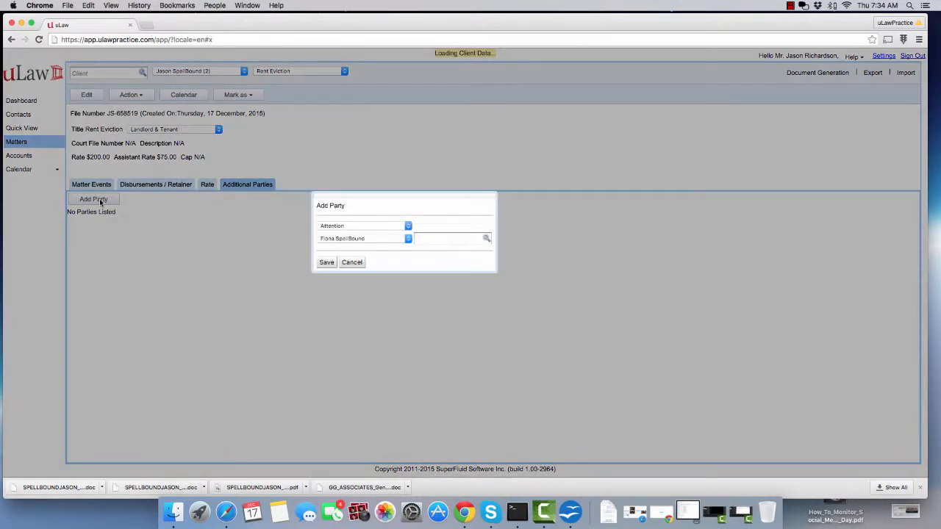
pyautogui.click(429, 240)
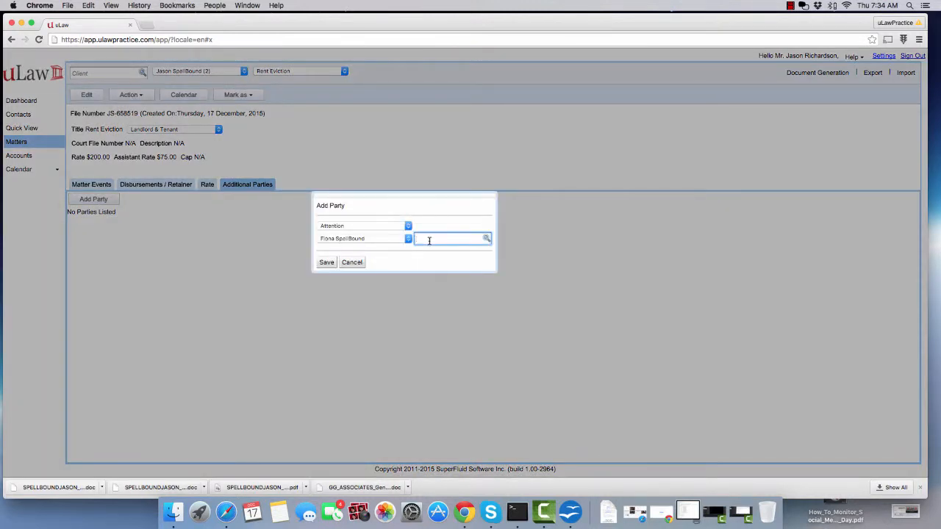
pyautogui.write('patel')
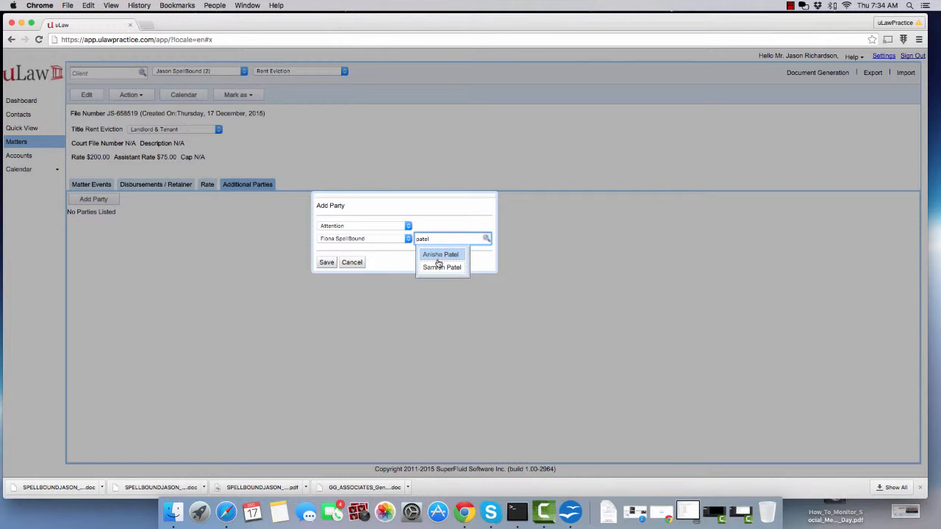
pyautogui.click(439, 268)
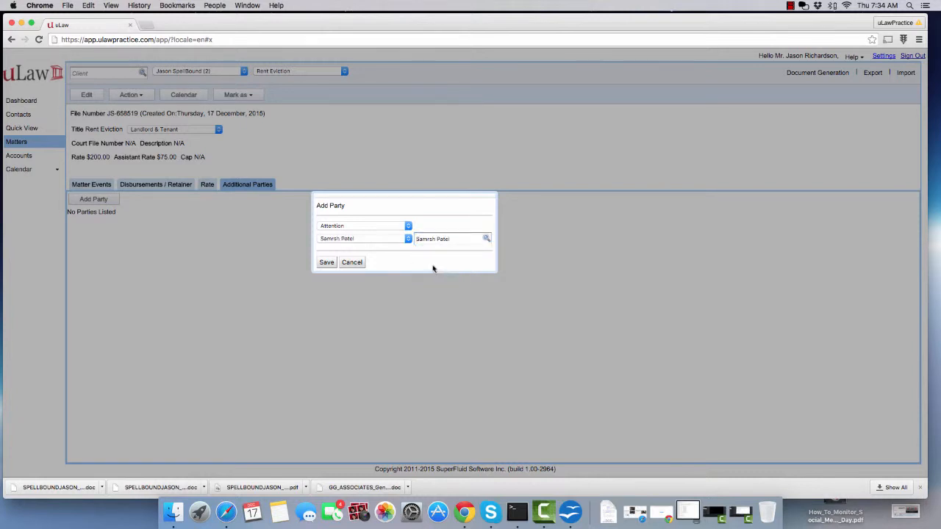
pyautogui.click(358, 226)
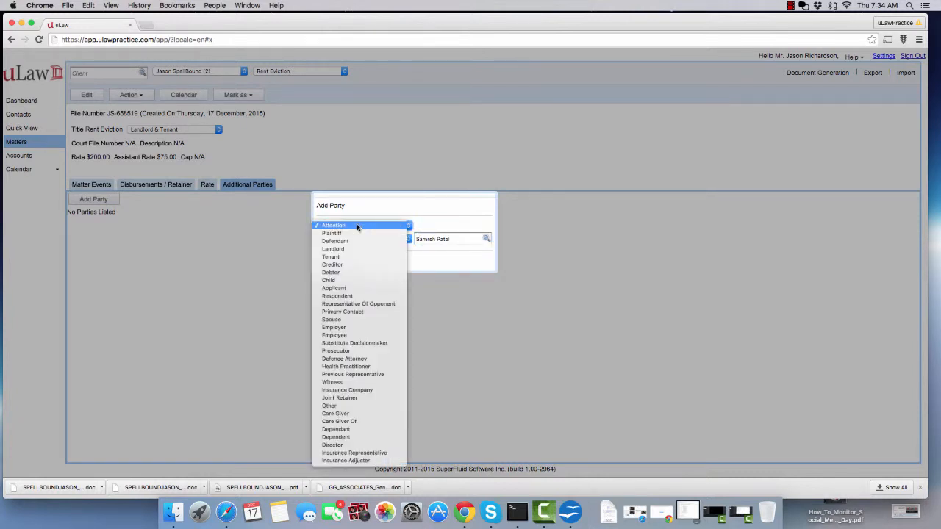
pyautogui.click(343, 259)
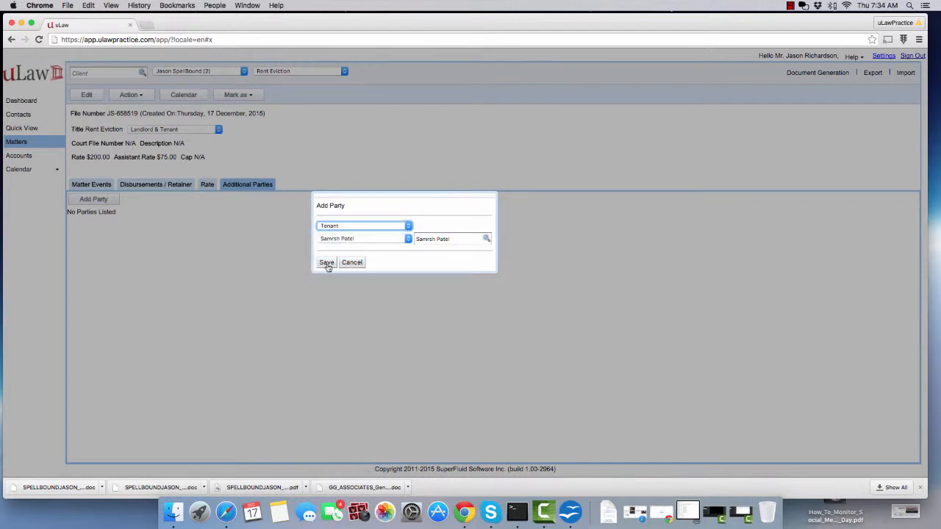
pyautogui.click(326, 263)
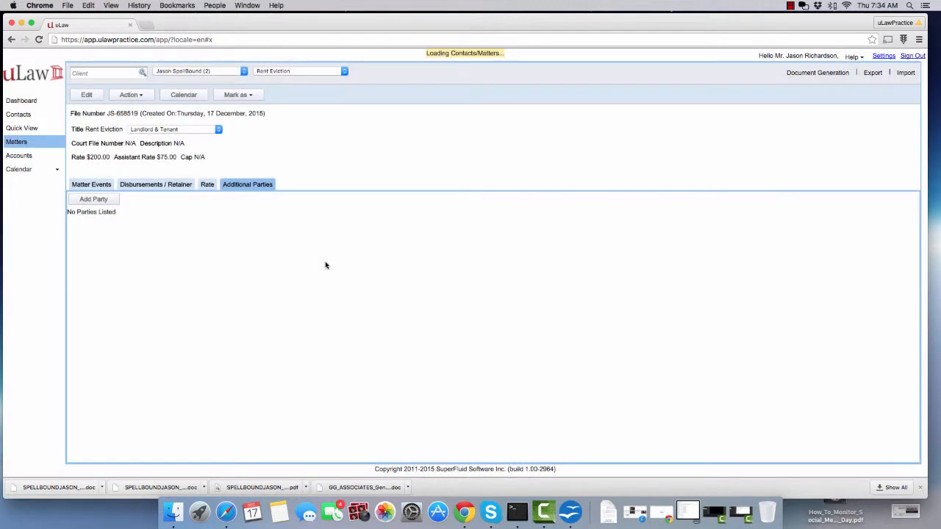
# Add the opposing representative's existing contact as an additional party with the role Representative Of Opponent.
pyautogui.click(89, 201)
pyautogui.click(421, 239)
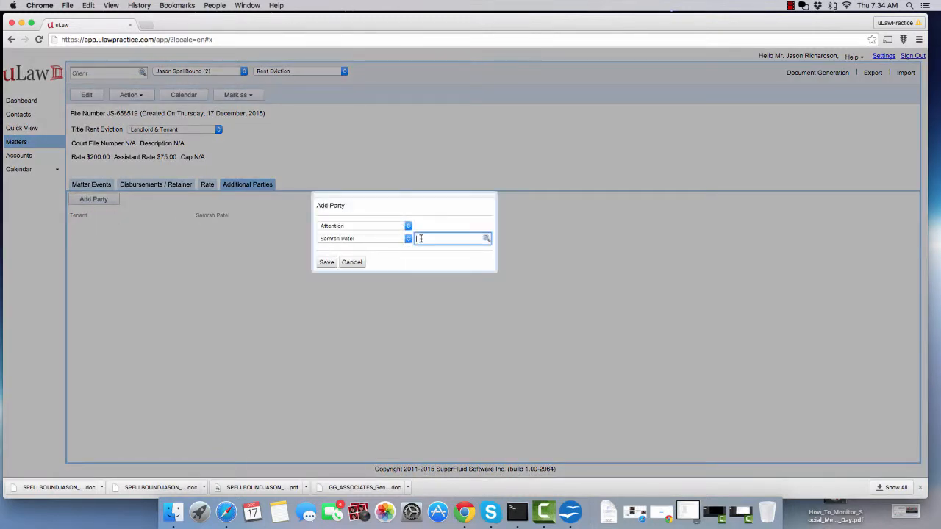
pyautogui.write('jill')
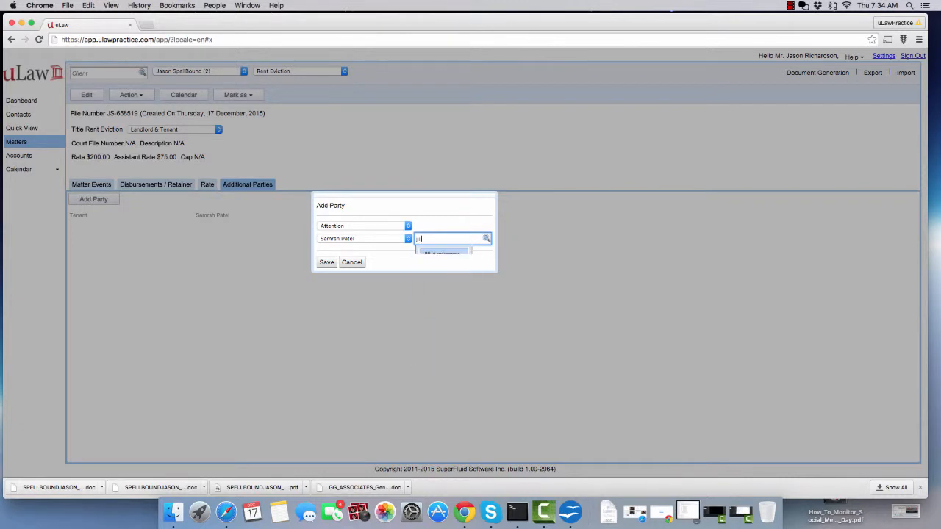
pyautogui.click(444, 268)
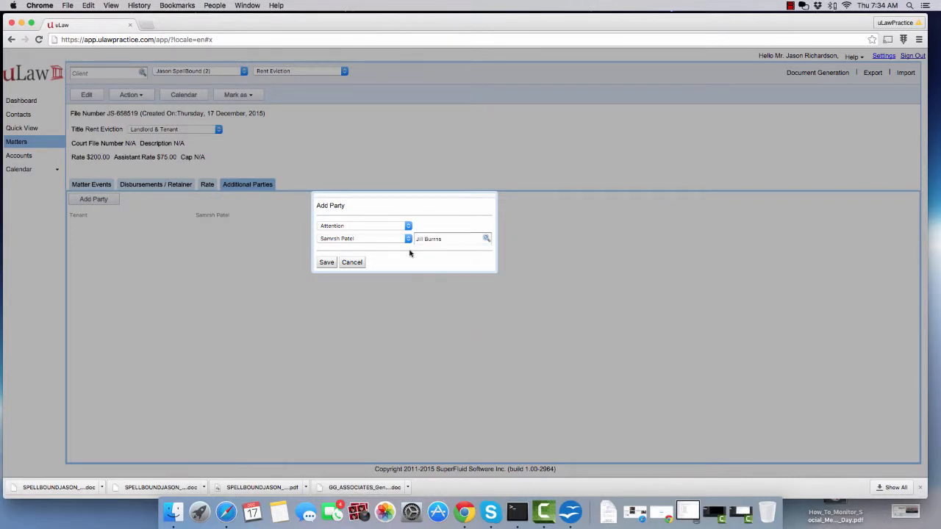
pyautogui.click(365, 226)
pyautogui.click(362, 304)
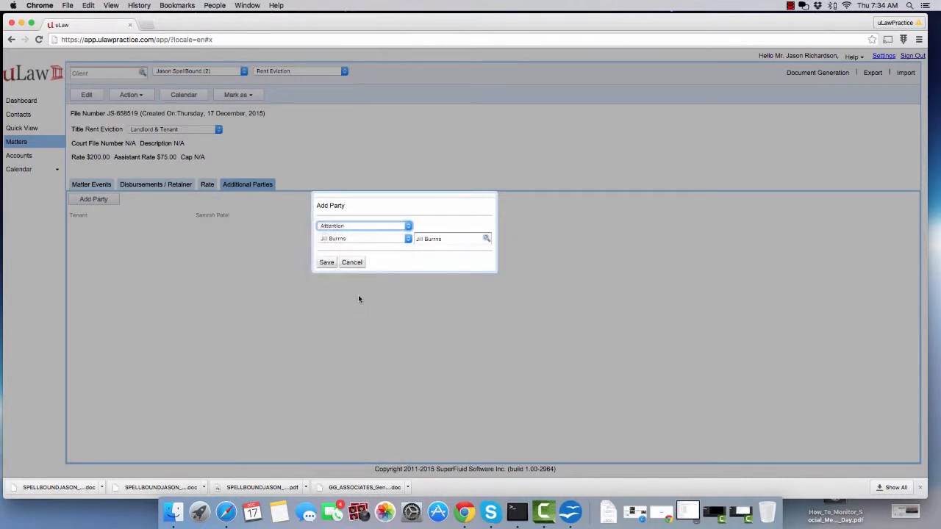
pyautogui.click(325, 262)
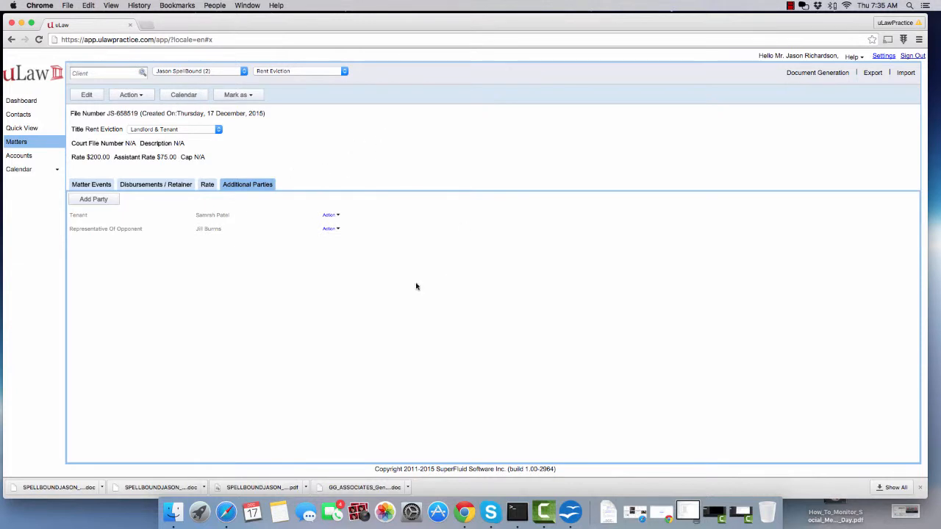
# Add the contact of the client's spouse as an additional party with the role Spouse.
pyautogui.click(103, 199)
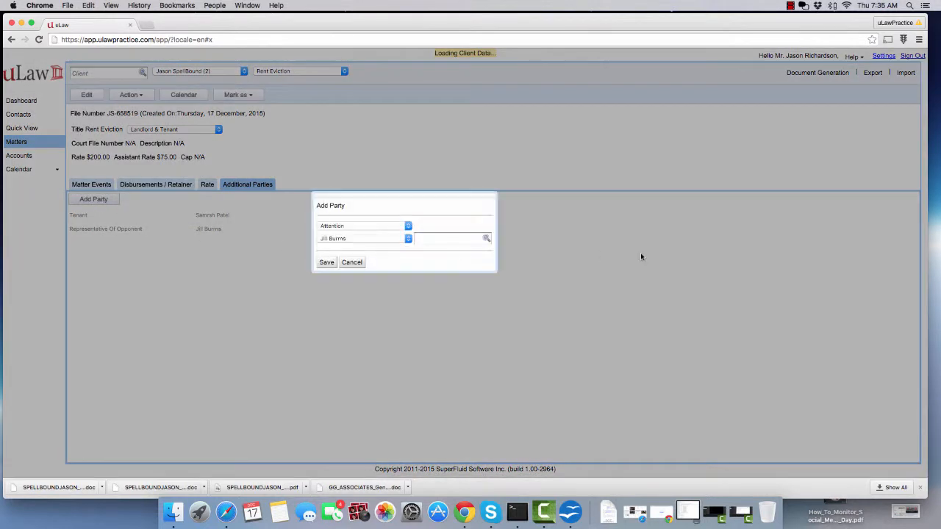
pyautogui.click(427, 238)
pyautogui.write('s')
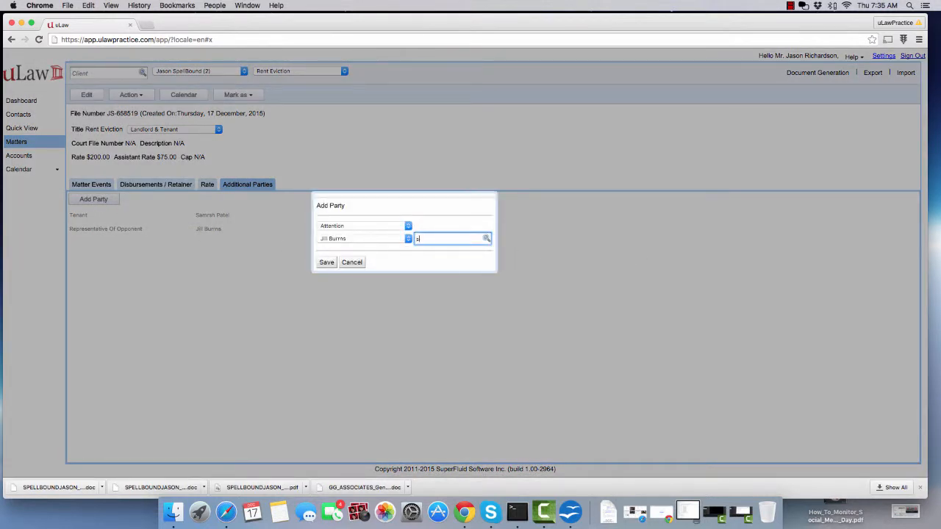
pyautogui.write('pell')
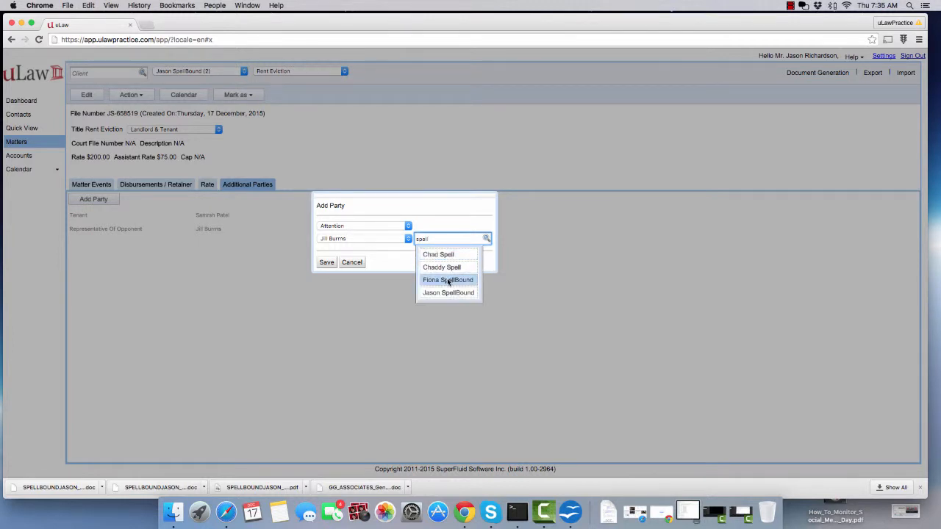
pyautogui.click(447, 280)
pyautogui.click(352, 228)
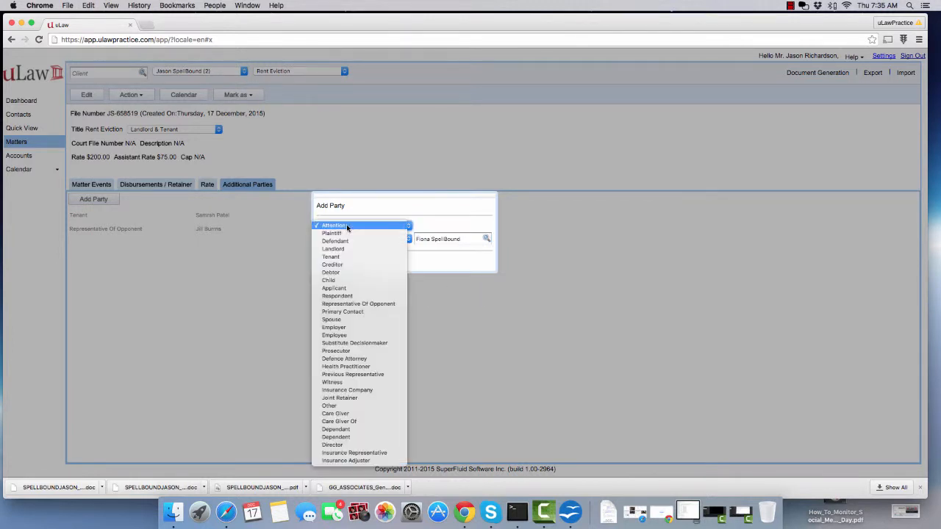
pyautogui.click(334, 319)
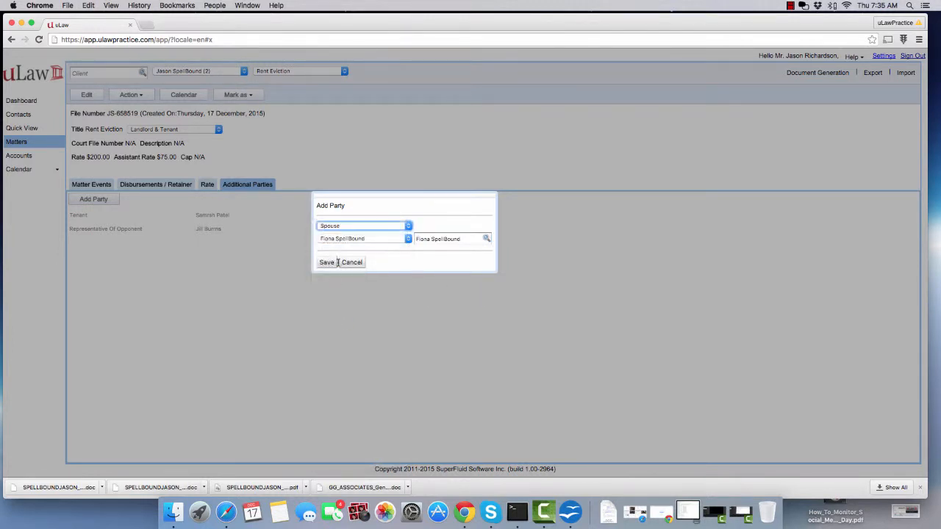
pyautogui.click(326, 263)
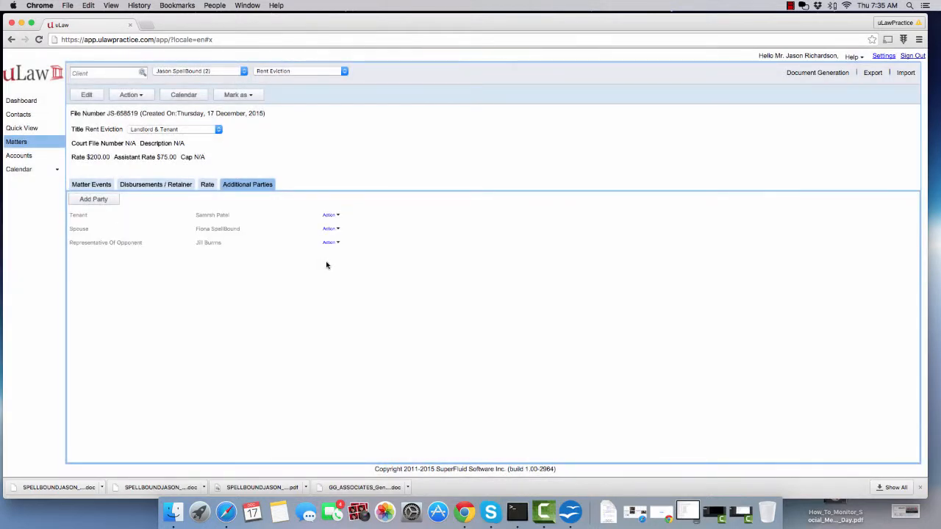
# Generate and download the Authorization Letter for the Rent Eviction matter.
pyautogui.click(826, 75)
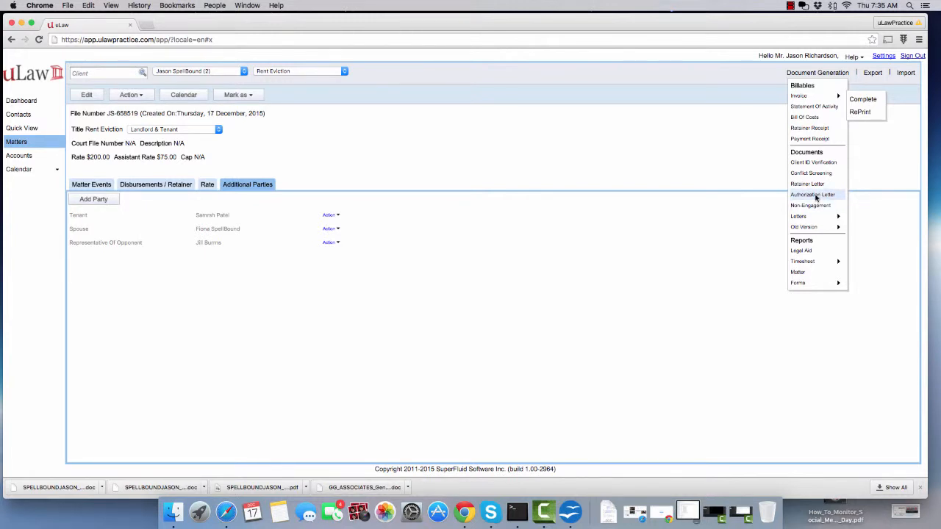
pyautogui.click(815, 196)
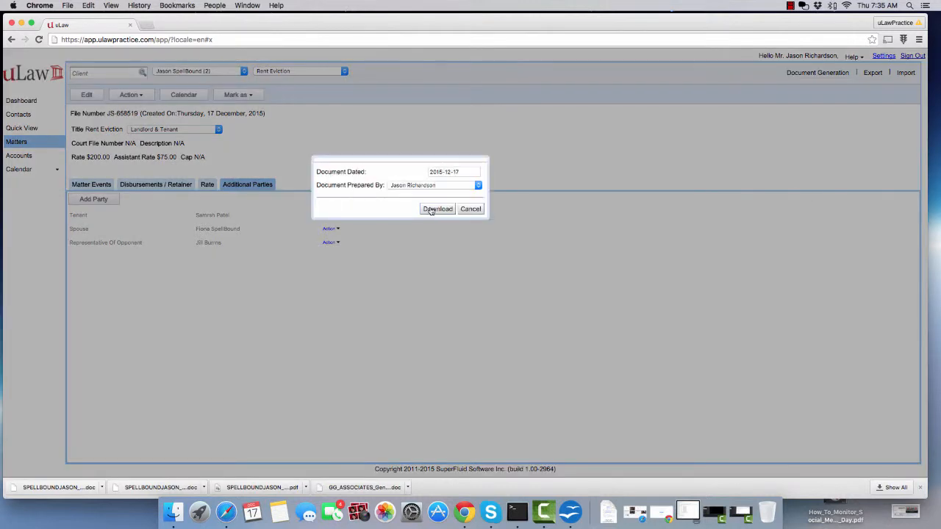
pyautogui.click(432, 211)
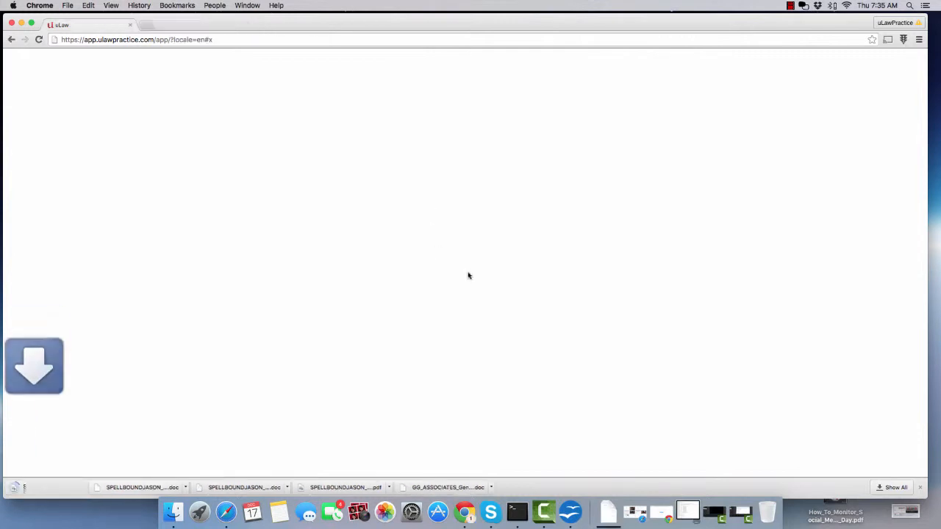
# Open the downloaded client authorization PDF, review its sender, authorization text and signature block, and close it.
pyautogui.click(59, 487)
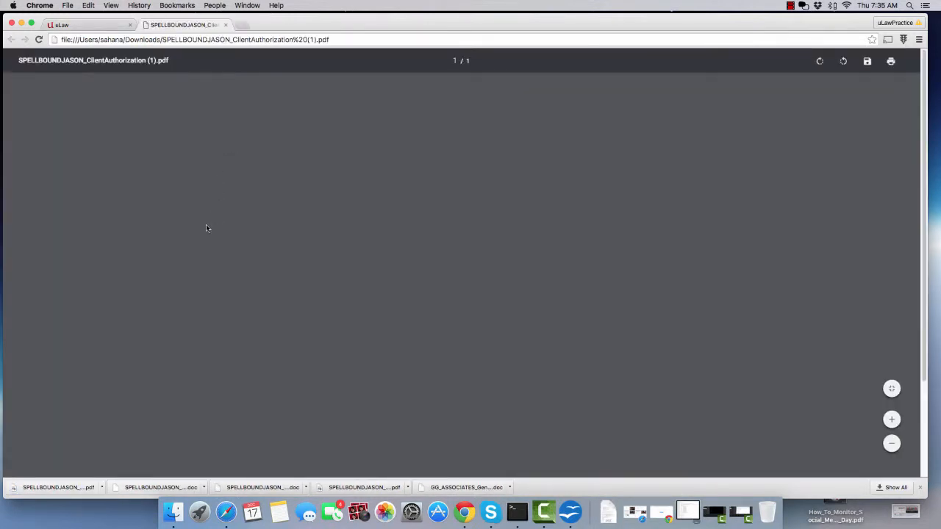
pyautogui.scroll(-2, 364, 309)
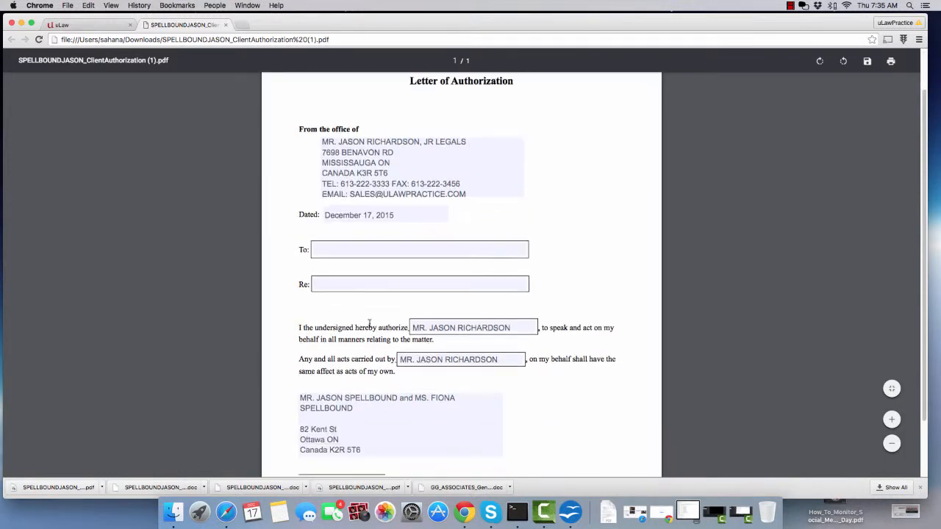
pyautogui.scroll(-3, 335, 392)
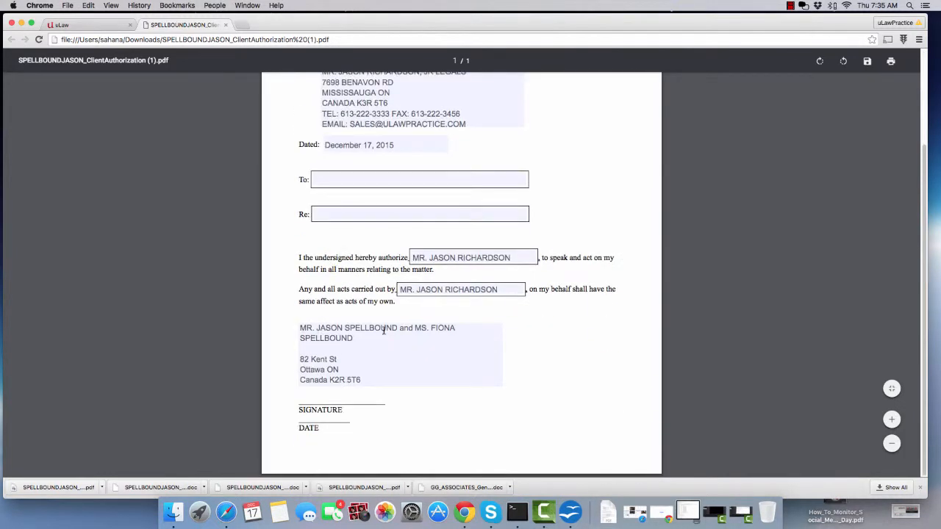
pyautogui.scroll(5, 323, 359)
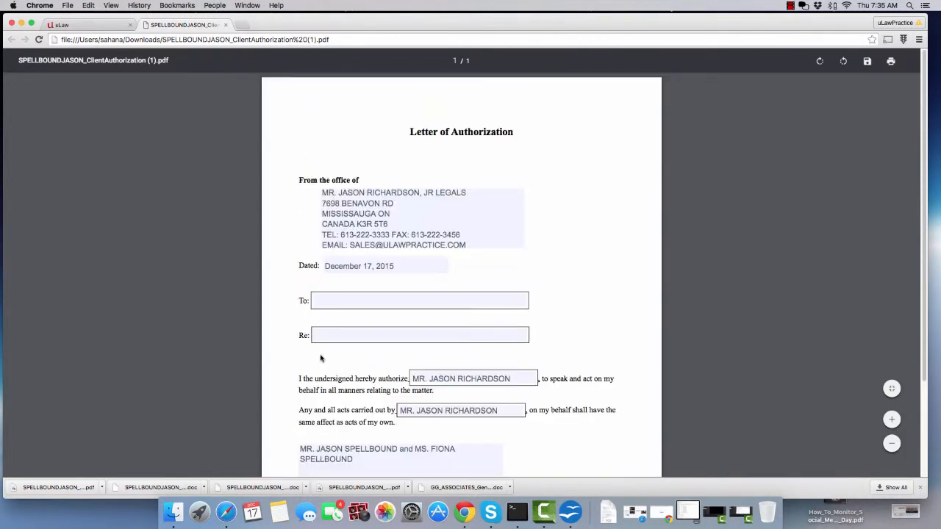
pyautogui.click(226, 25)
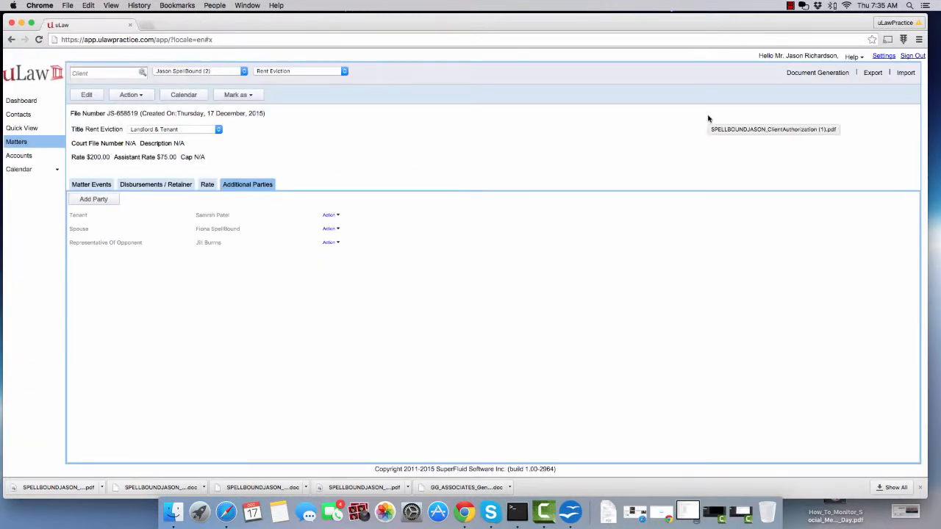
# Generate and download the LaTB form L7: Application to Transfer a Care Home Tenant for the Rent Eviction matter.
pyautogui.click(819, 73)
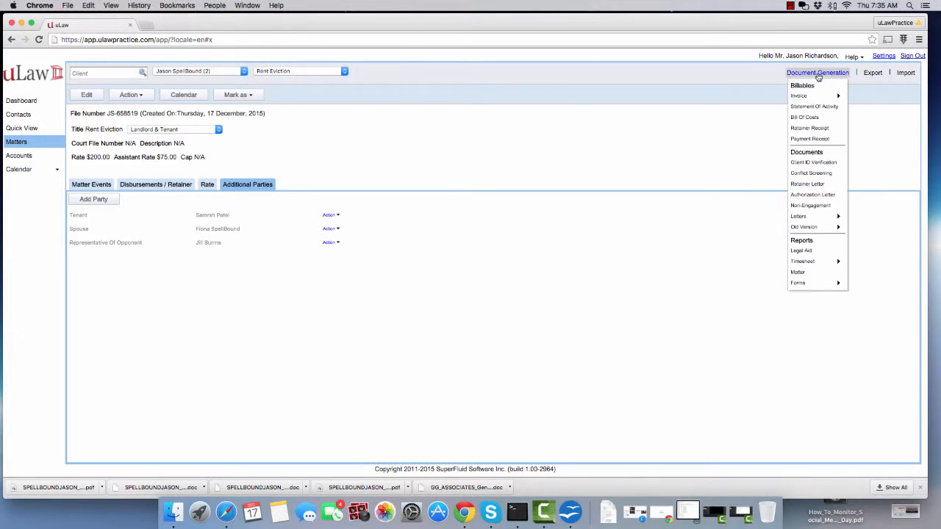
pyautogui.moveTo(812, 289)
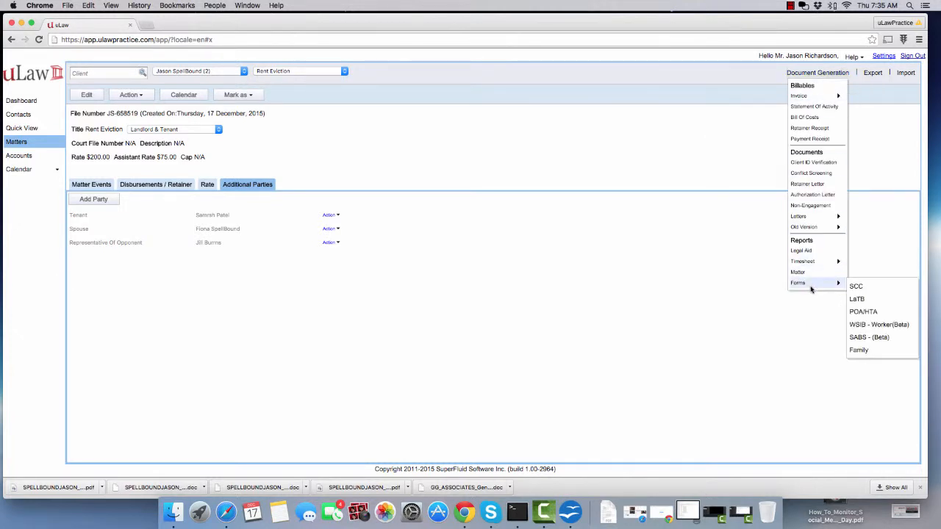
pyautogui.click(858, 299)
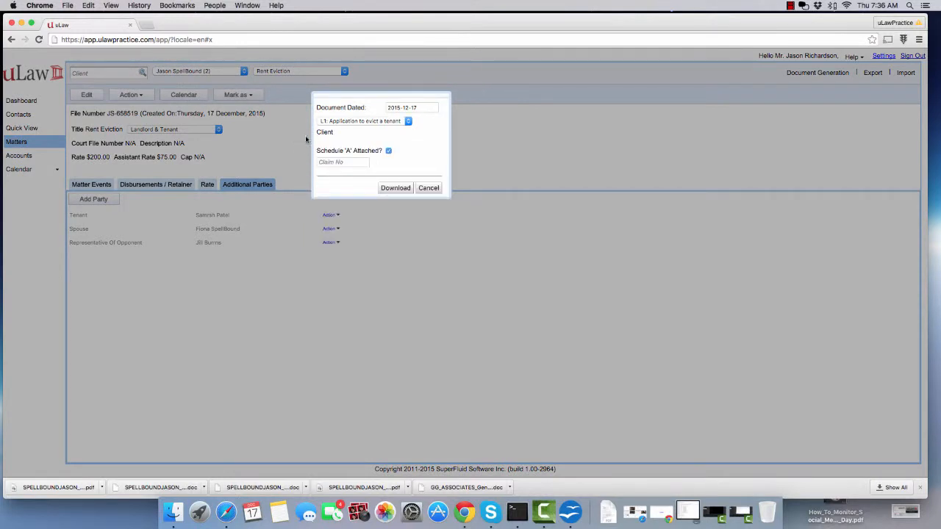
pyautogui.click(348, 122)
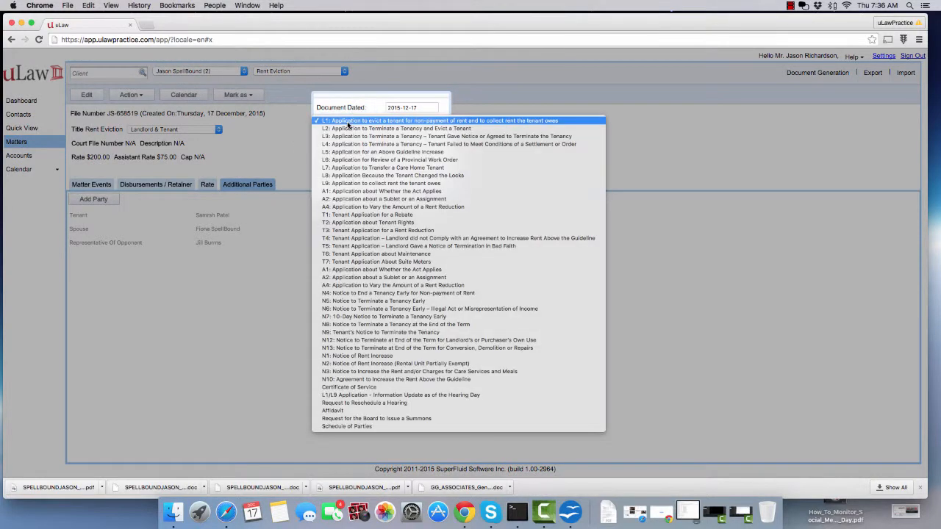
pyautogui.click(355, 169)
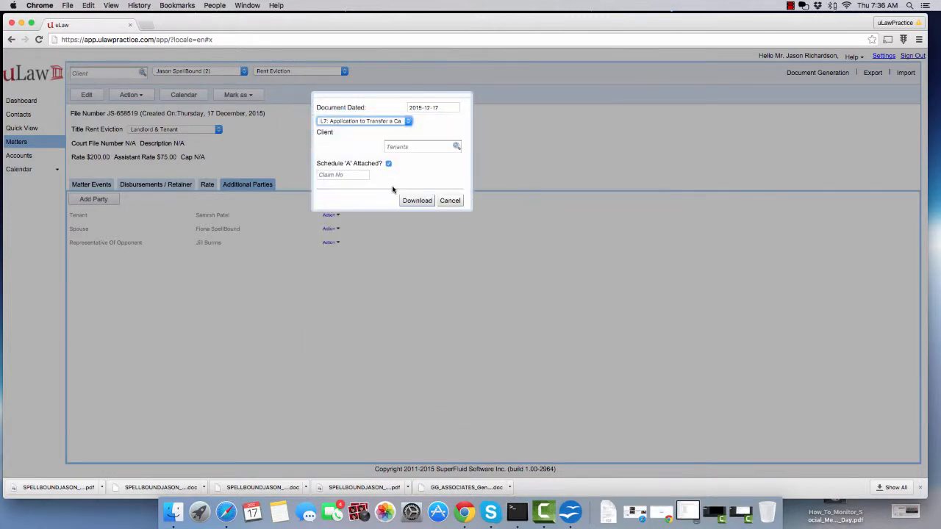
pyautogui.click(417, 201)
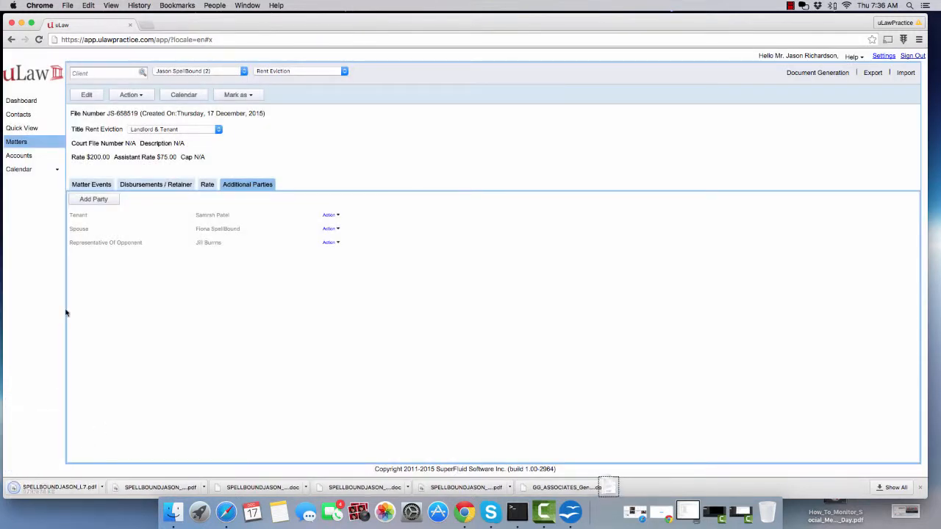
# Open the downloaded L7 form and review the rental unit, landlord, tenant and tenant's representative details.
pyautogui.click(59, 488)
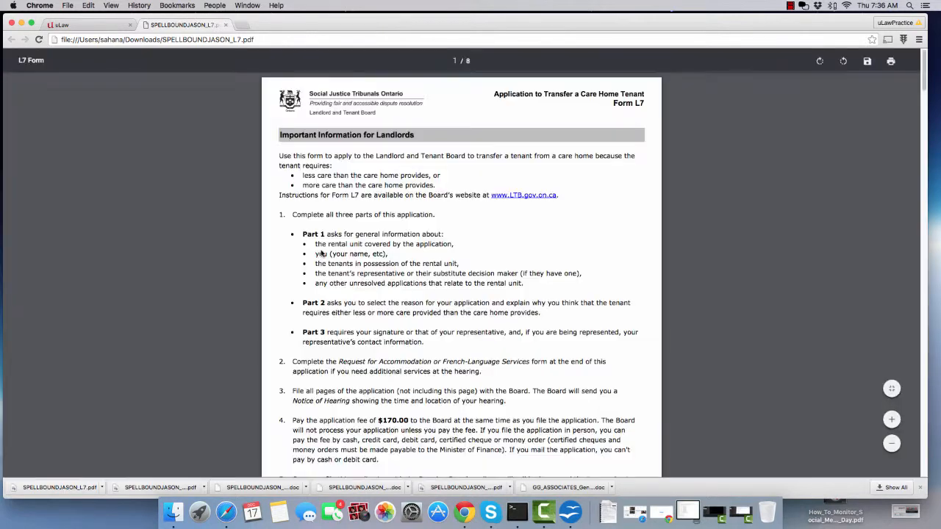
pyautogui.scroll(-15, 320, 253)
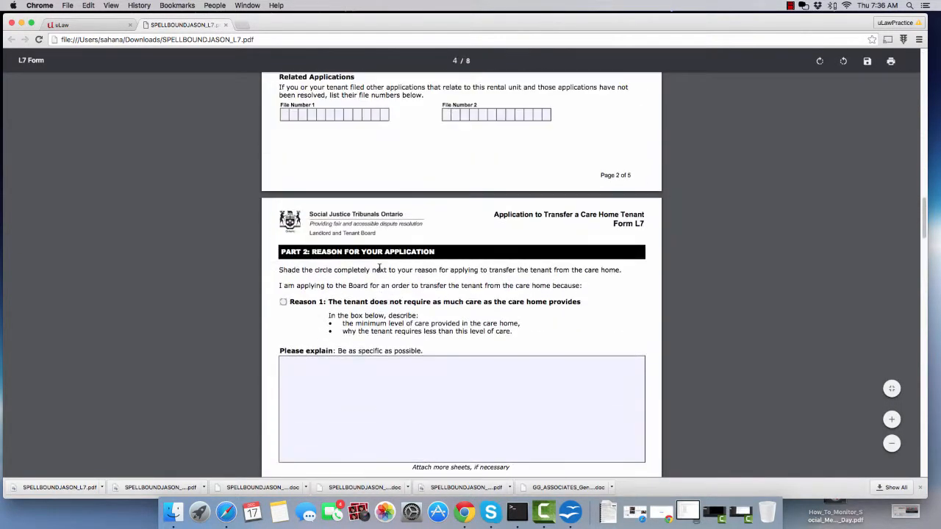
pyautogui.scroll(10, 380, 268)
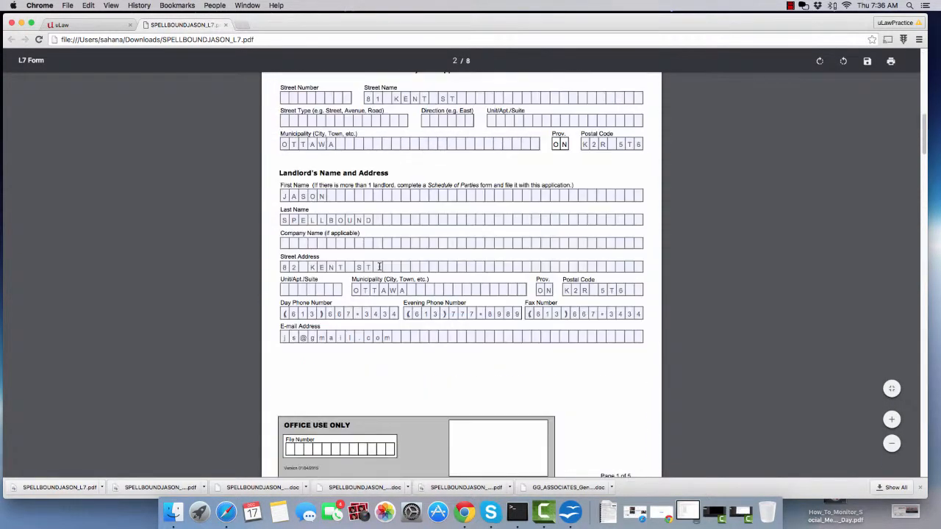
pyautogui.scroll(3, 379, 267)
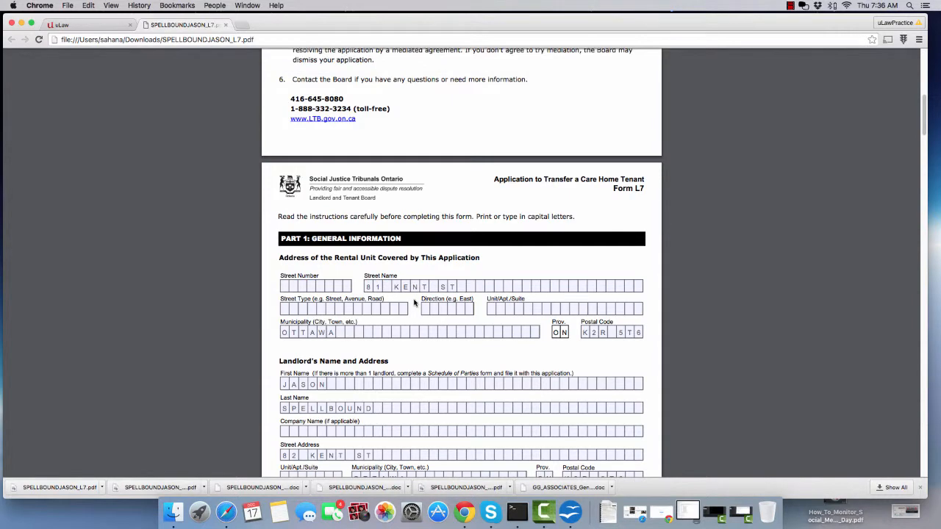
pyautogui.scroll(-3, 413, 298)
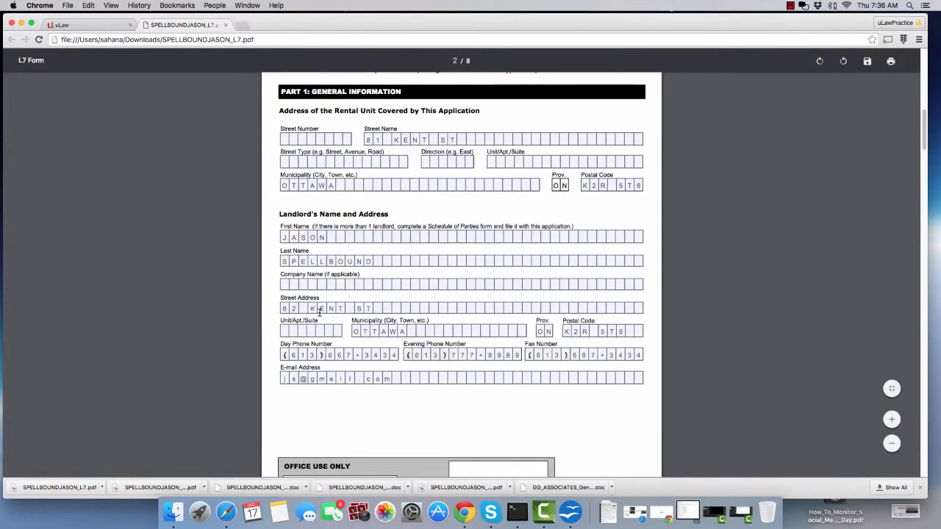
pyautogui.scroll(2, 362, 240)
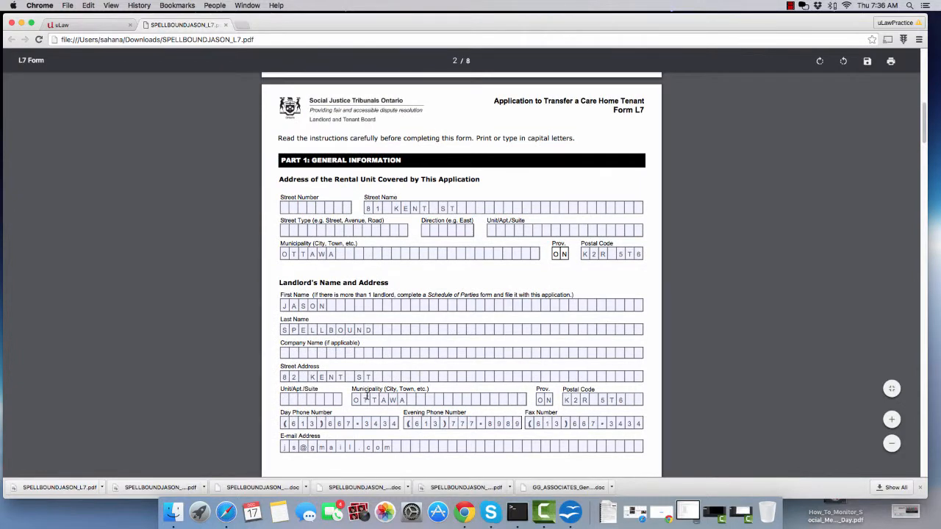
pyautogui.scroll(-10, 366, 397)
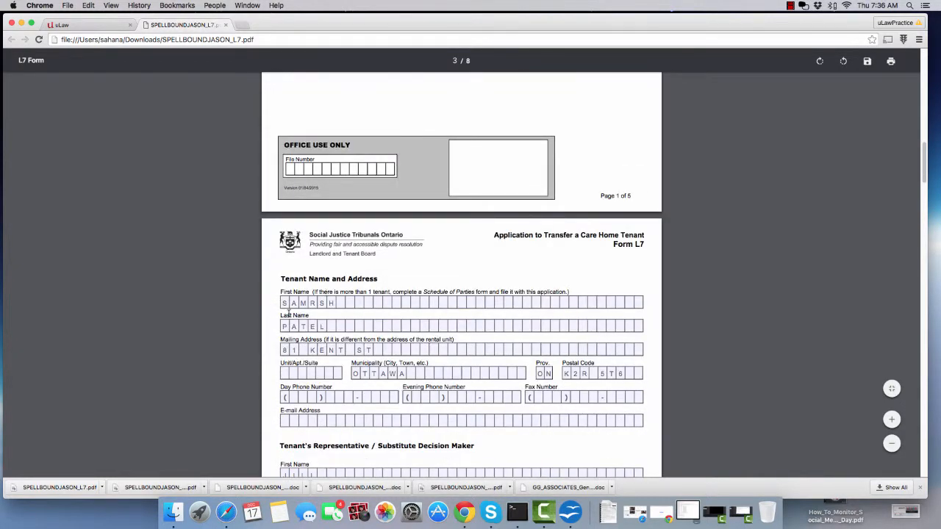
pyautogui.scroll(-1, 454, 380)
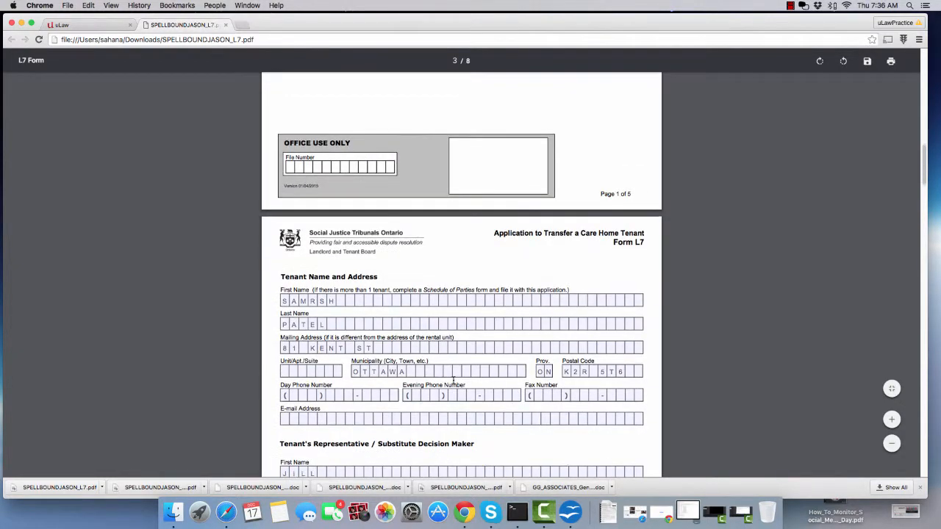
pyautogui.scroll(-8, 453, 380)
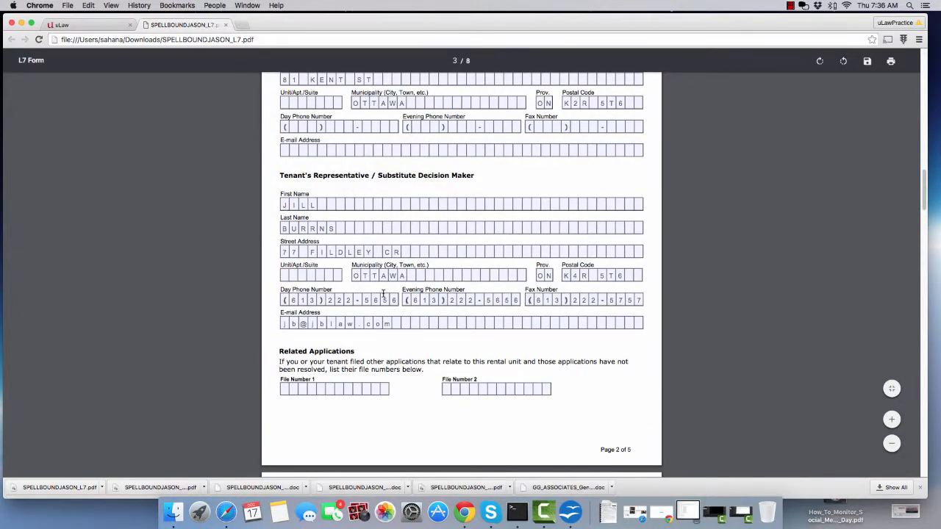
# Examine the L7 form's signature part, landlord's representative information, and the payment and scheduling pages.
pyautogui.scroll(-20, 382, 294)
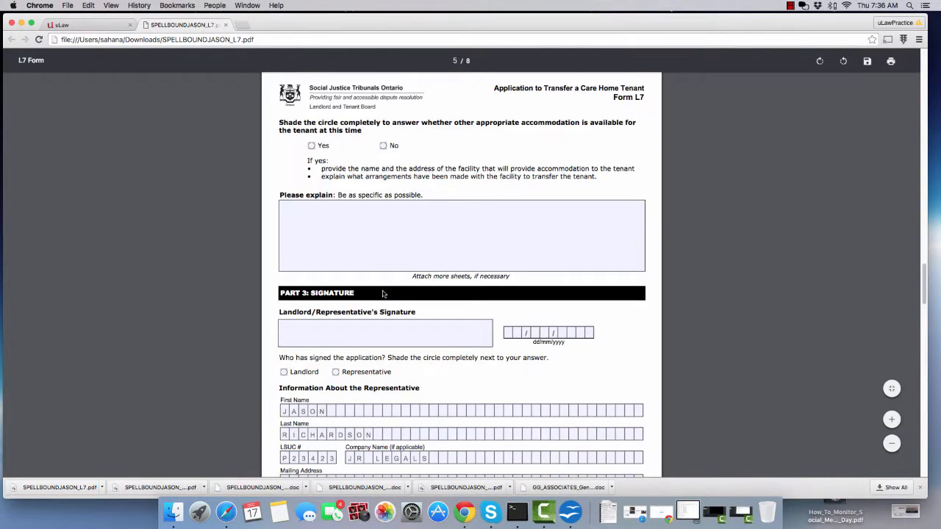
pyautogui.scroll(-4, 382, 293)
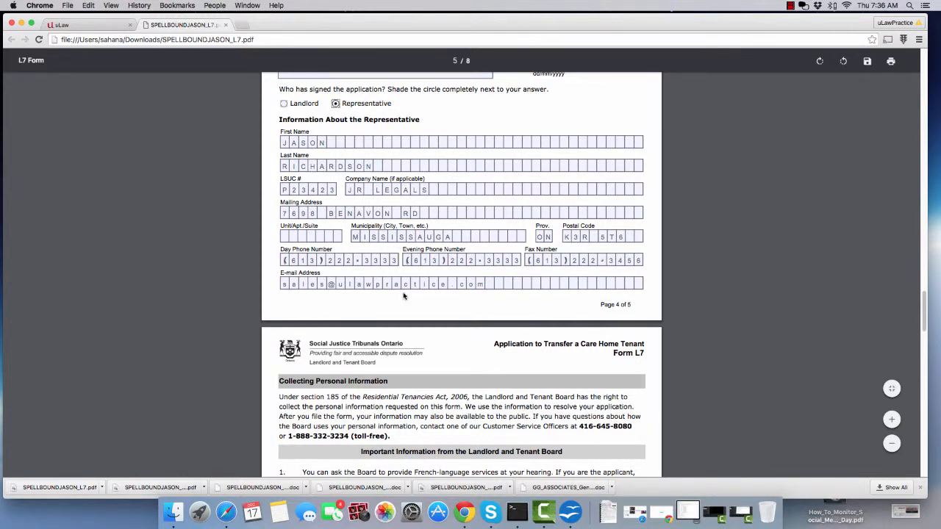
pyautogui.scroll(-12, 405, 297)
pyautogui.scroll(-20, 403, 295)
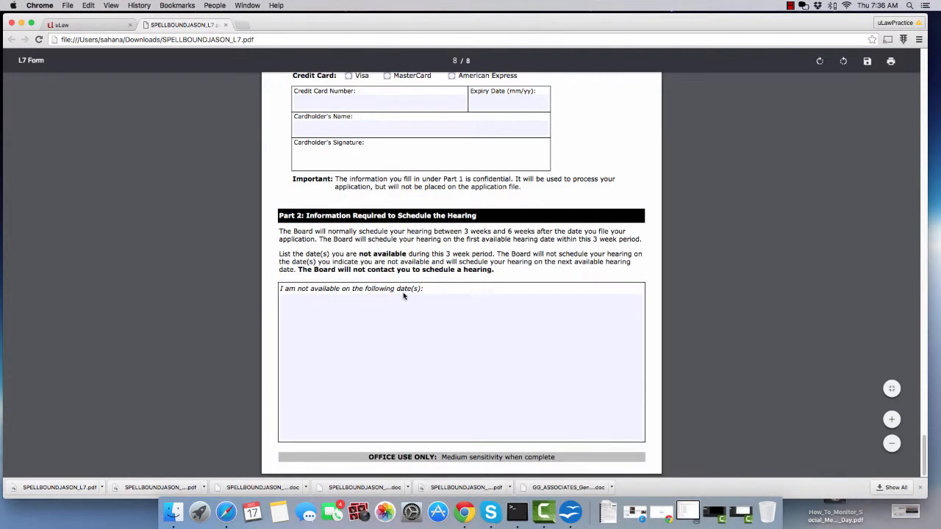
pyautogui.scroll(12, 403, 295)
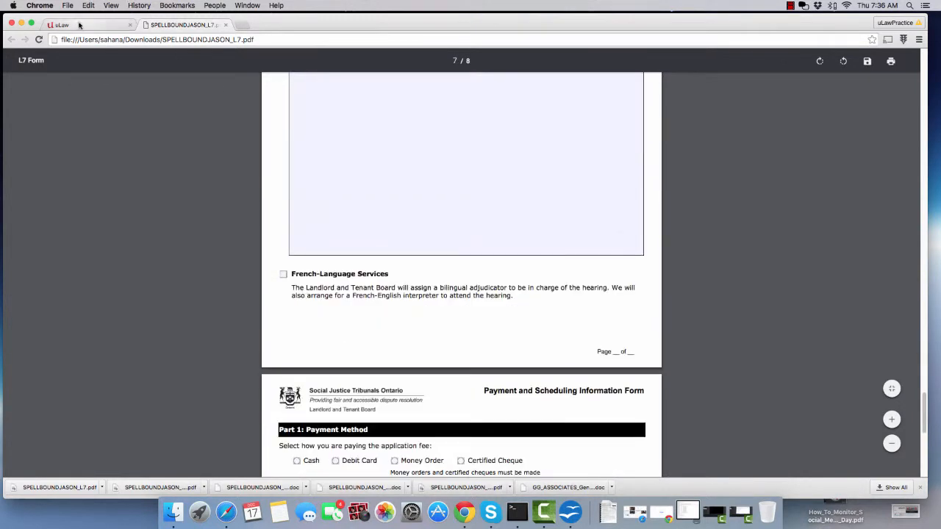
# Return to the matter and download LaTB form L3: Application to Terminate a Tenancy – Tenant Gave Notice or Agreed to Terminate the Tenancy.
pyautogui.click(81, 24)
pyautogui.click(817, 73)
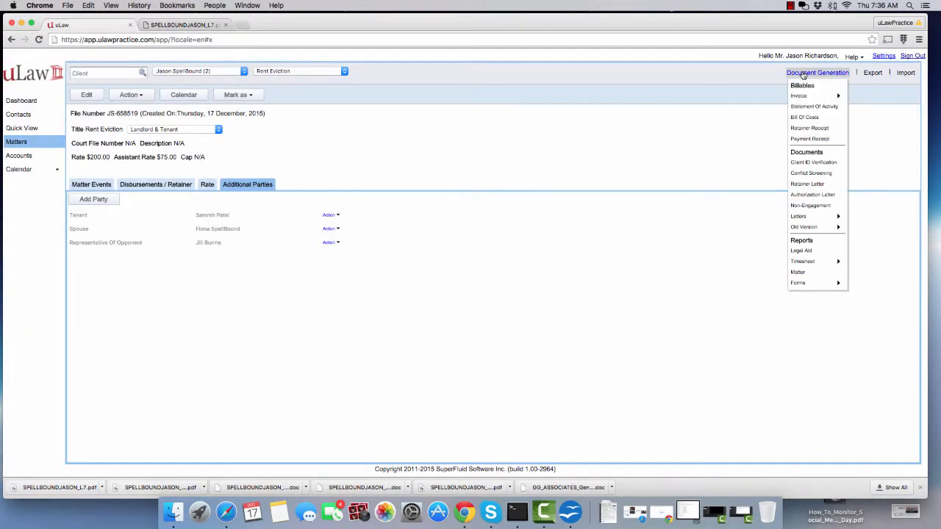
pyautogui.moveTo(826, 284)
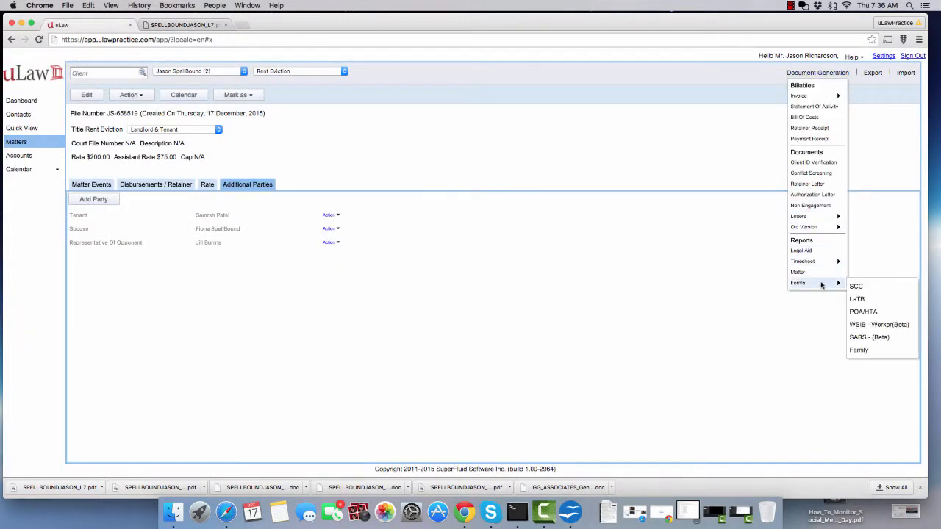
pyautogui.click(865, 301)
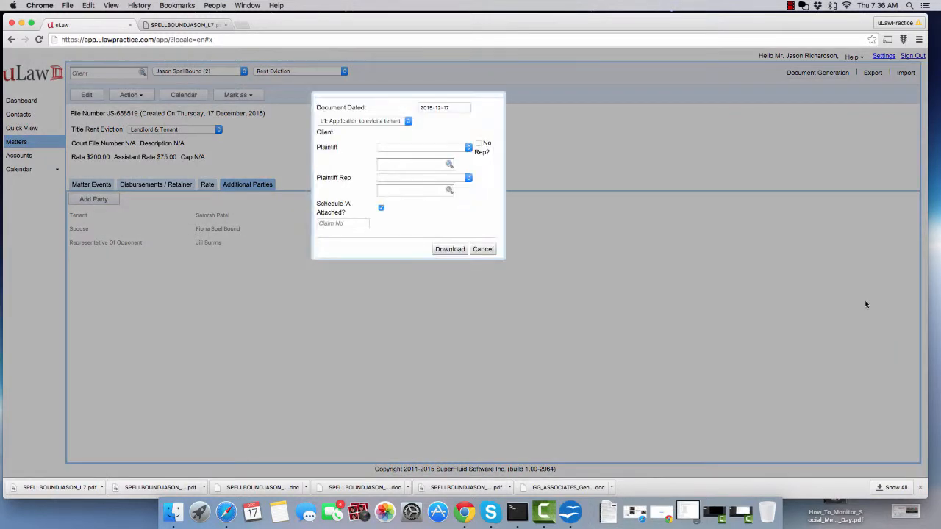
pyautogui.click(353, 121)
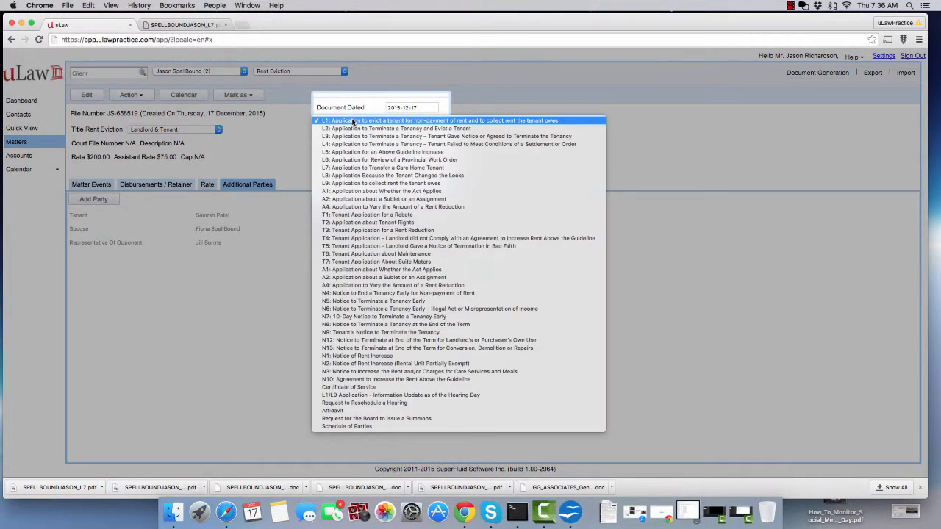
pyautogui.click(358, 137)
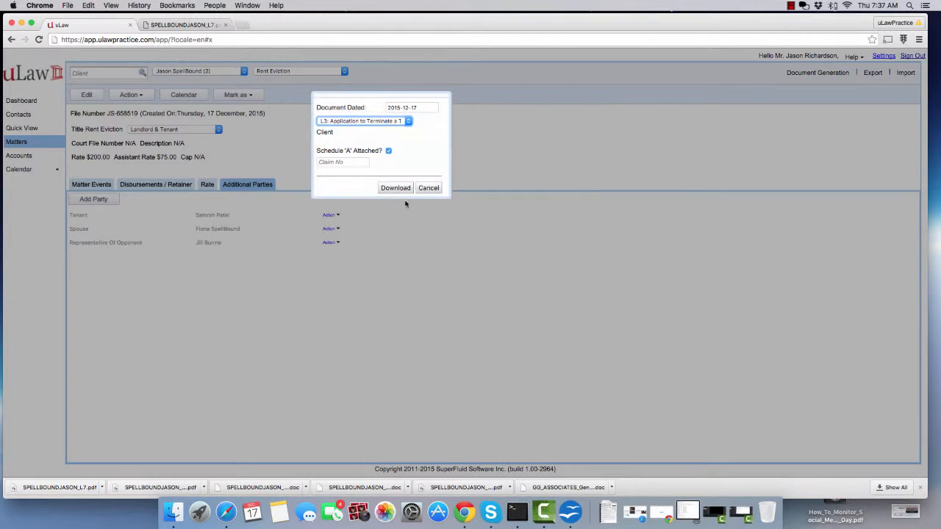
pyautogui.click(413, 202)
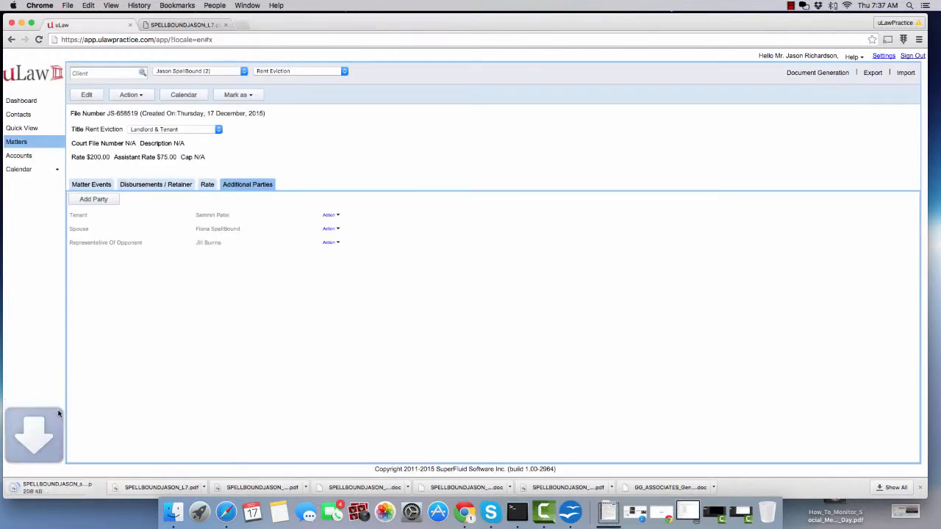
# Open the downloaded L3 form, review its landlord, rental unit, tenant and agent details through the last page, and return to the matter.
pyautogui.click(68, 488)
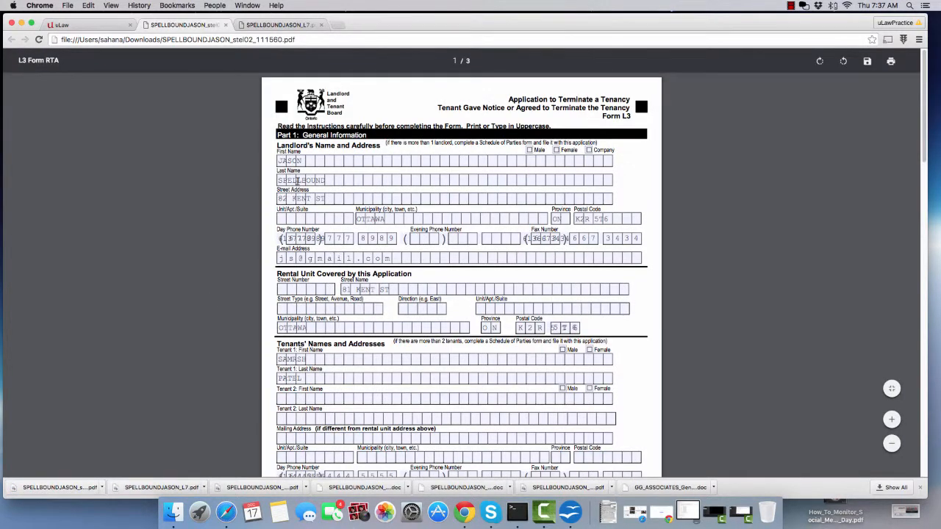
pyautogui.scroll(-5, 336, 266)
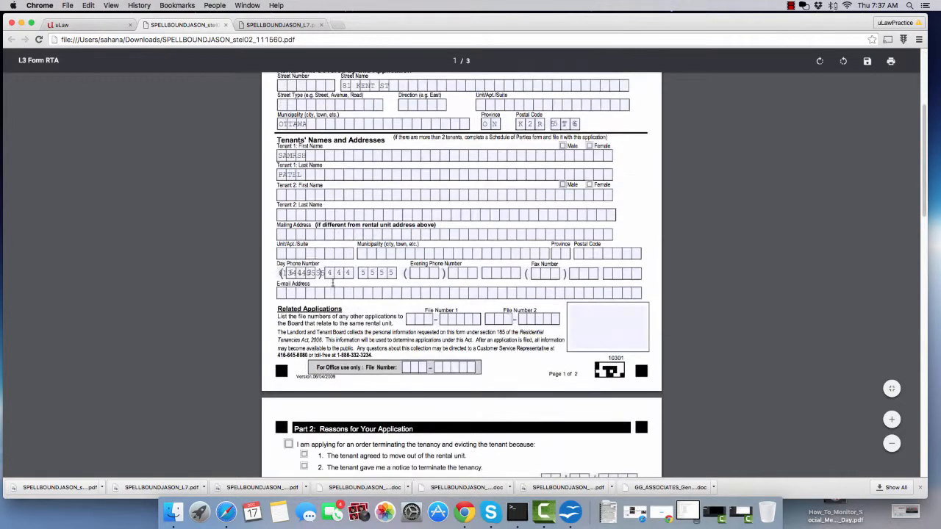
pyautogui.scroll(-10, 327, 317)
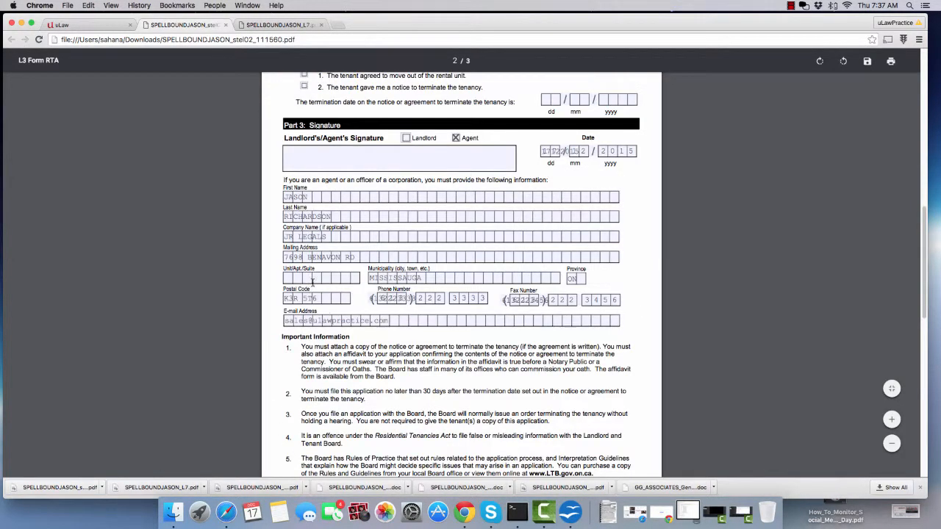
pyautogui.scroll(-15, 355, 266)
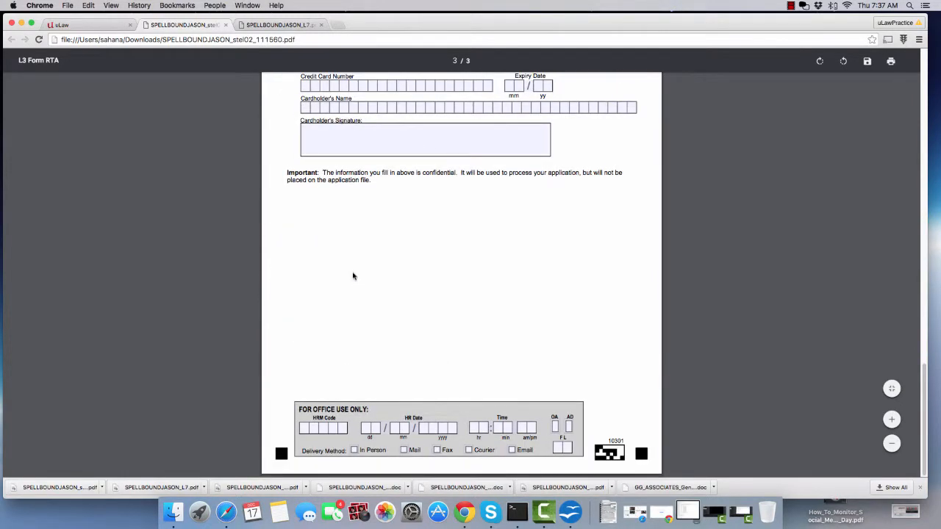
pyautogui.click(82, 25)
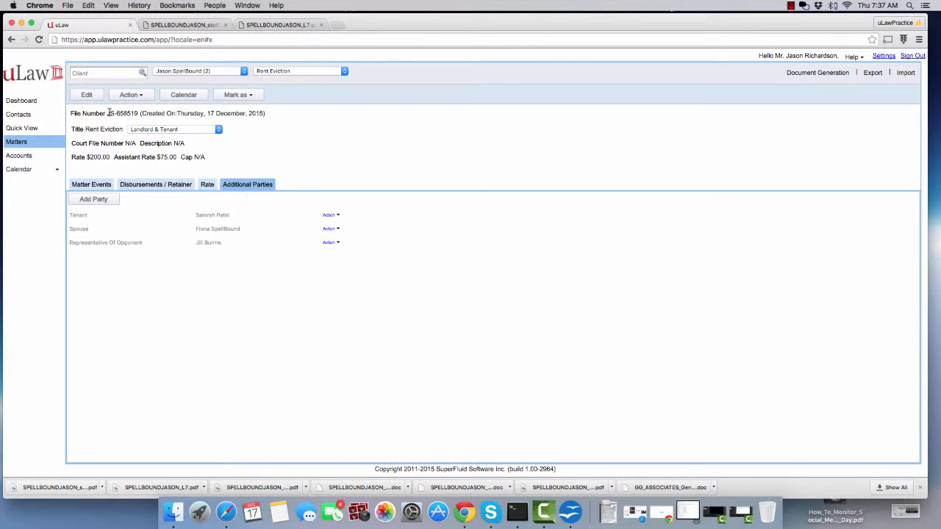
pyautogui.click(816, 74)
pyautogui.moveTo(842, 285)
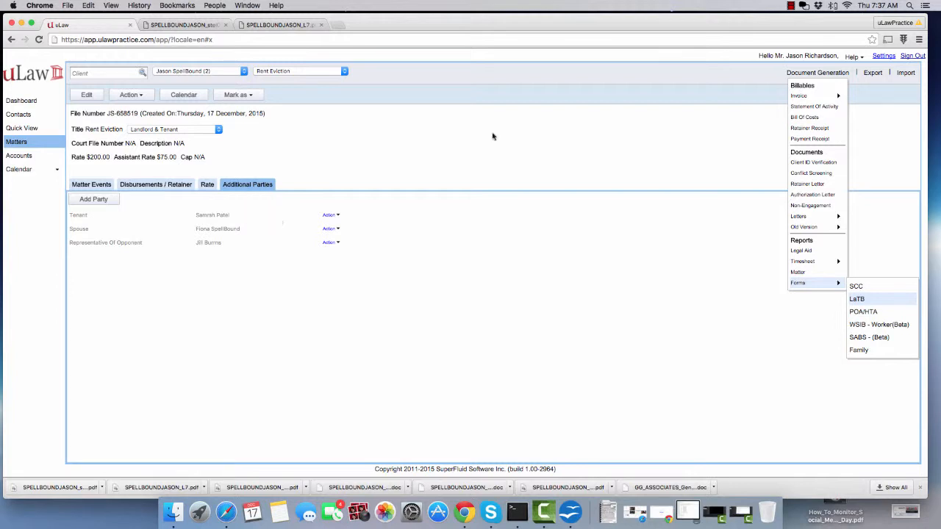
pyautogui.click(791, 6)
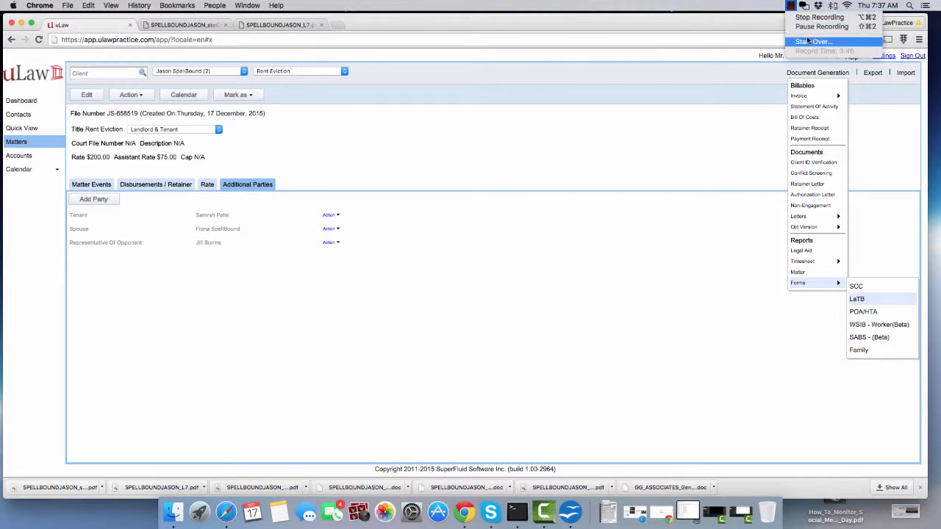
pyautogui.click(819, 16)
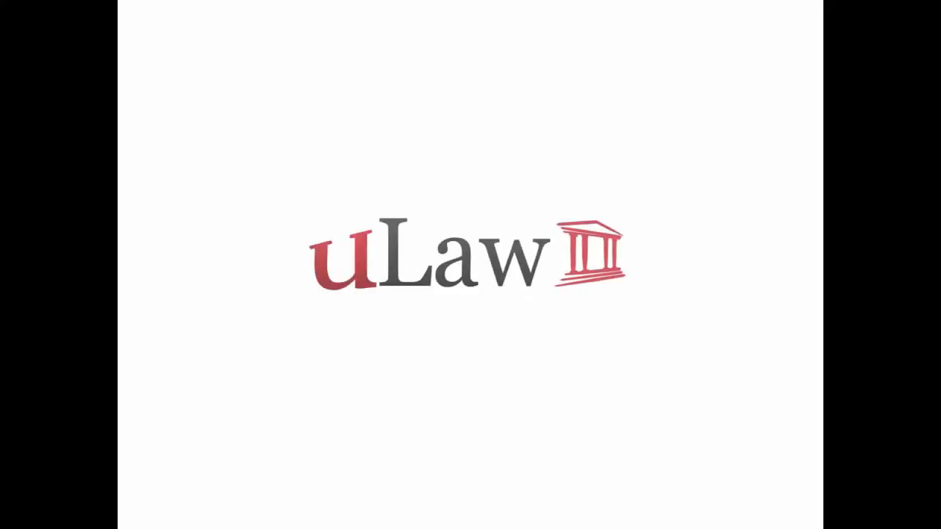